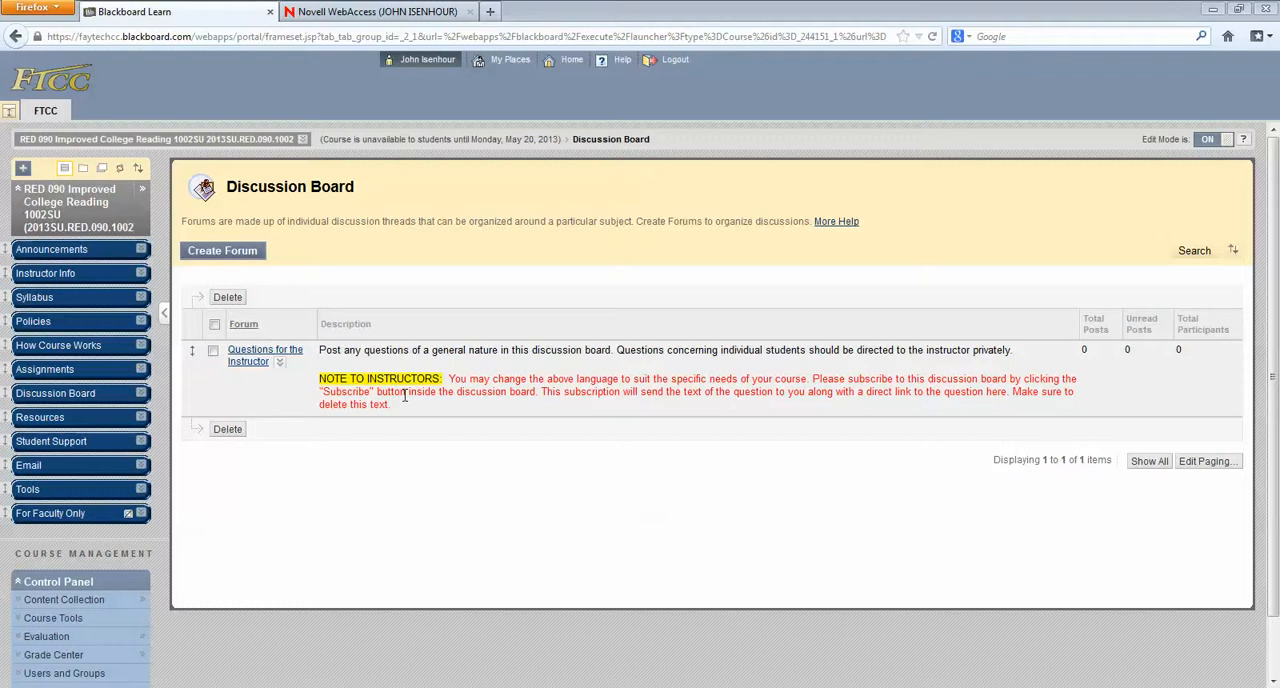
# Step: Edit the Questions for the Instructor forum so subscription emails include the body of the post, and submit the change
pyautogui.click(280, 362)
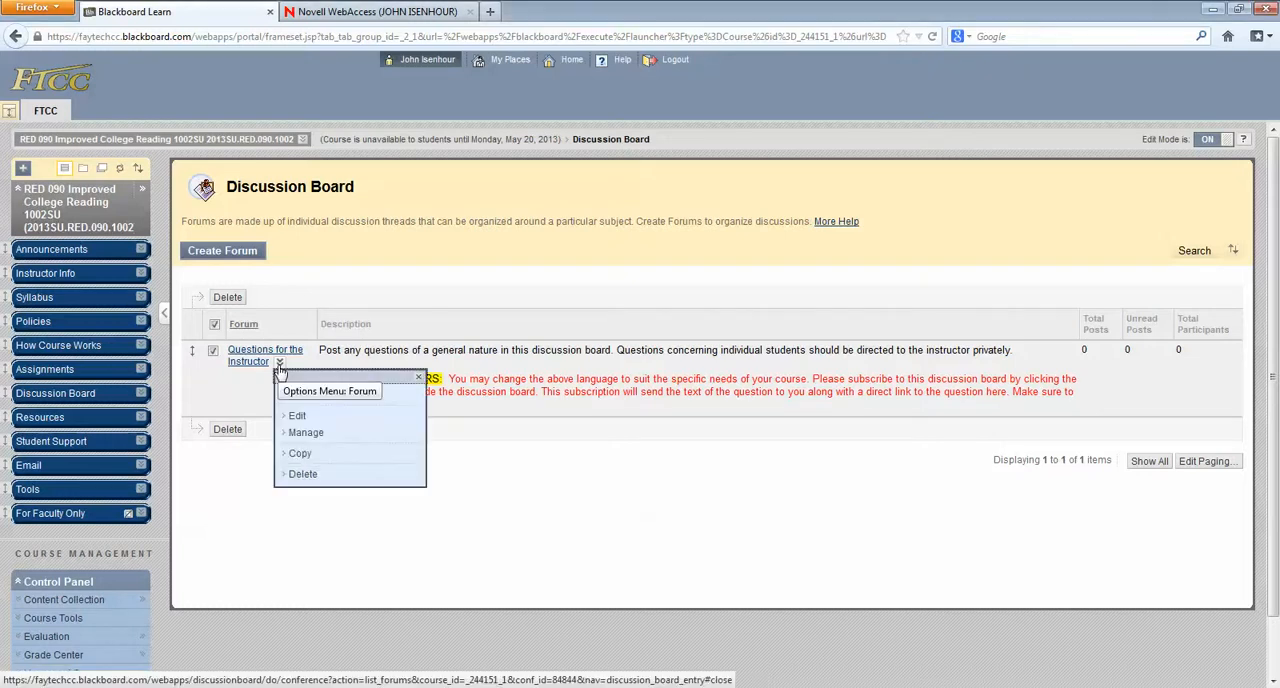
pyautogui.click(297, 416)
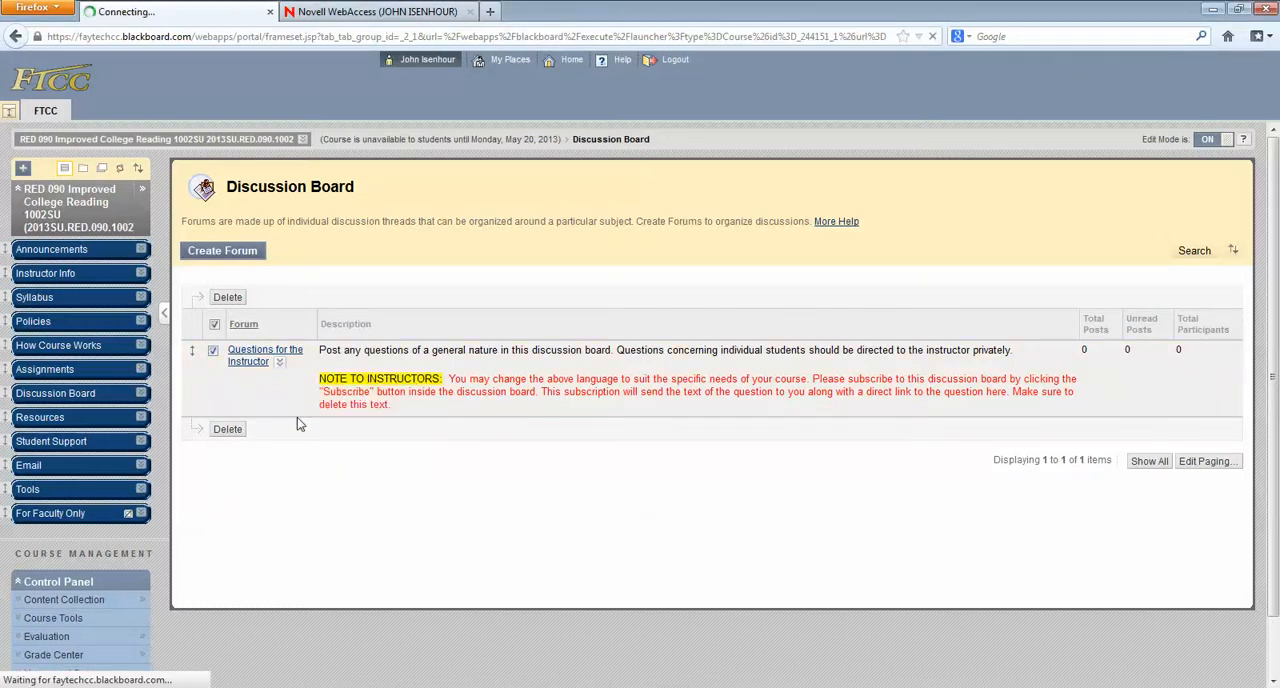
pyautogui.scroll(-5, 297, 417)
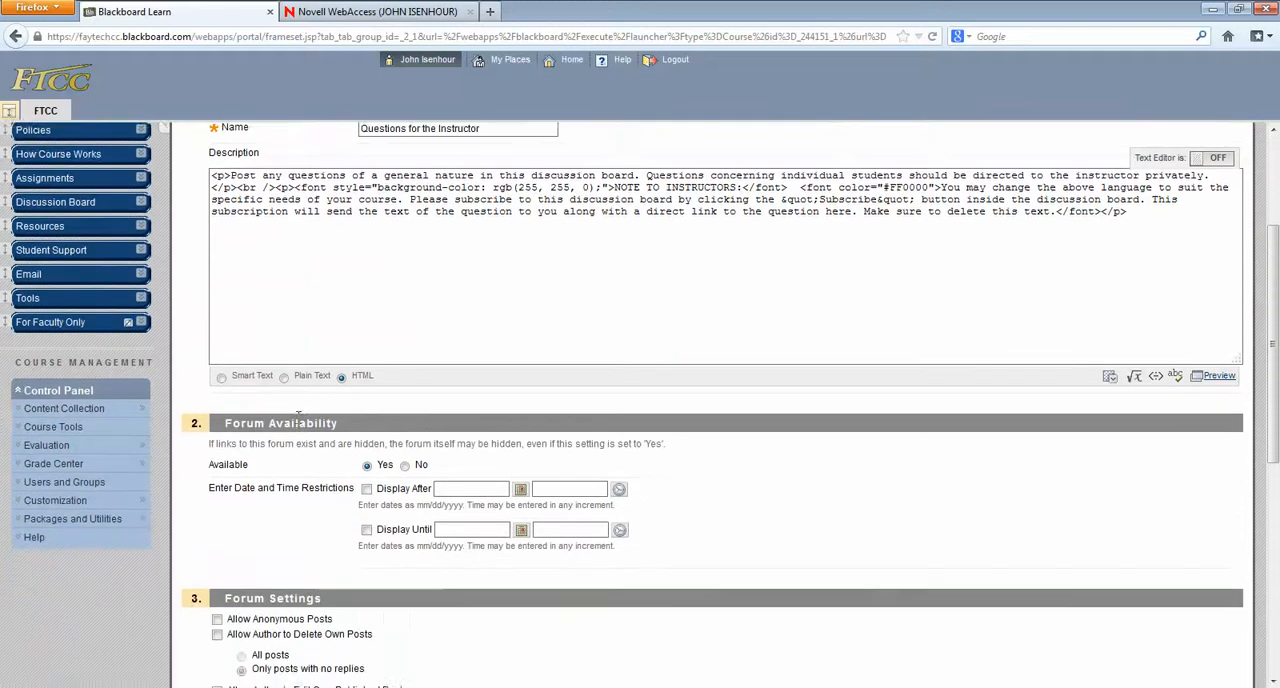
pyautogui.scroll(-7, 297, 418)
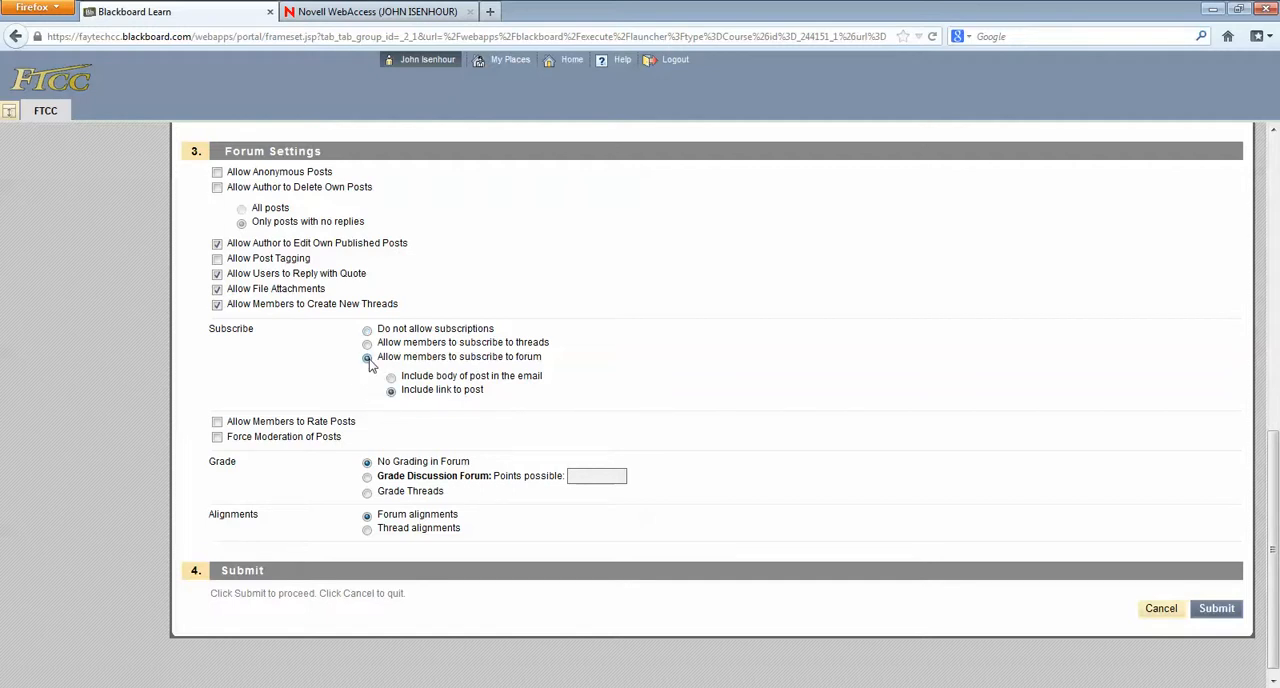
pyautogui.click(472, 380)
pyautogui.click(1218, 612)
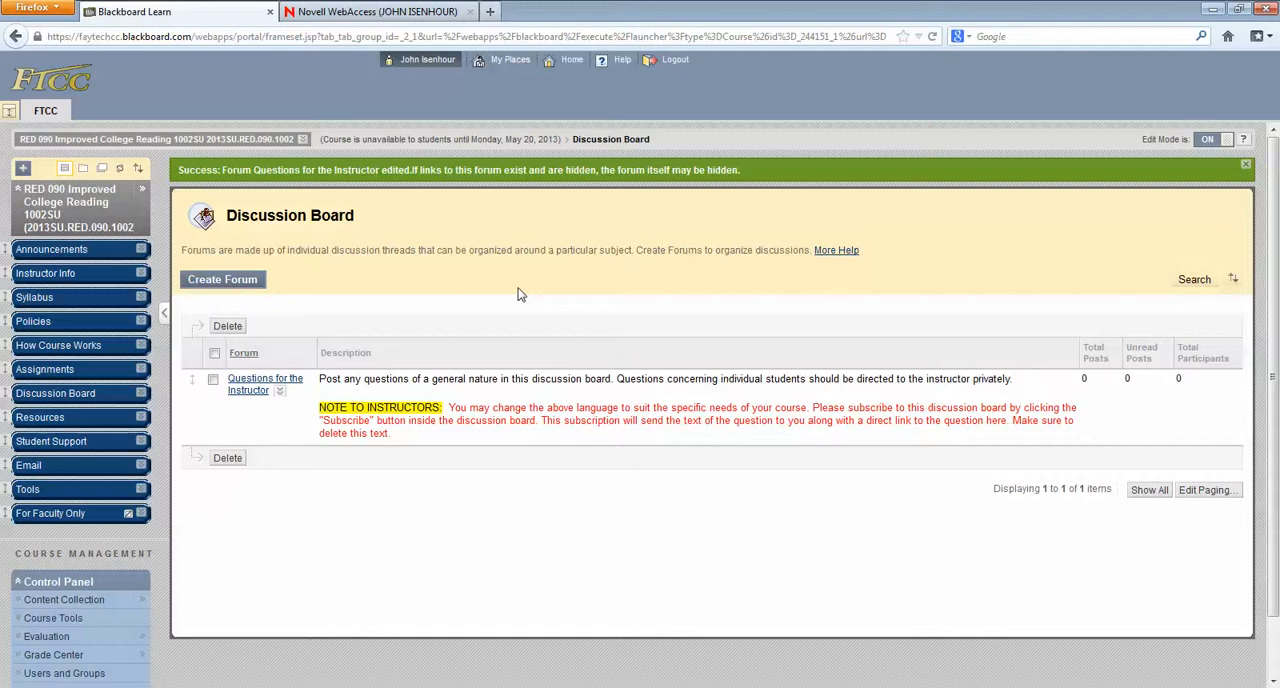
# Step: Open the Questions for the Instructor forum and subscribe to it
pyautogui.click(248, 385)
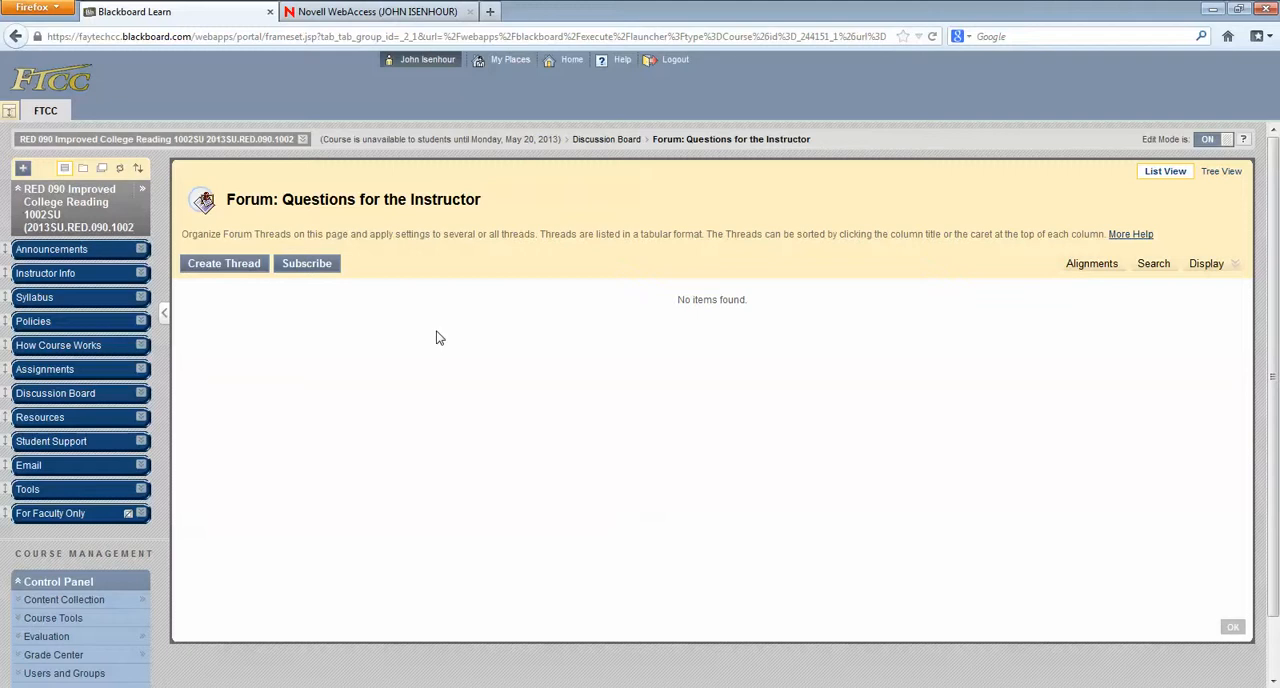
pyautogui.click(319, 275)
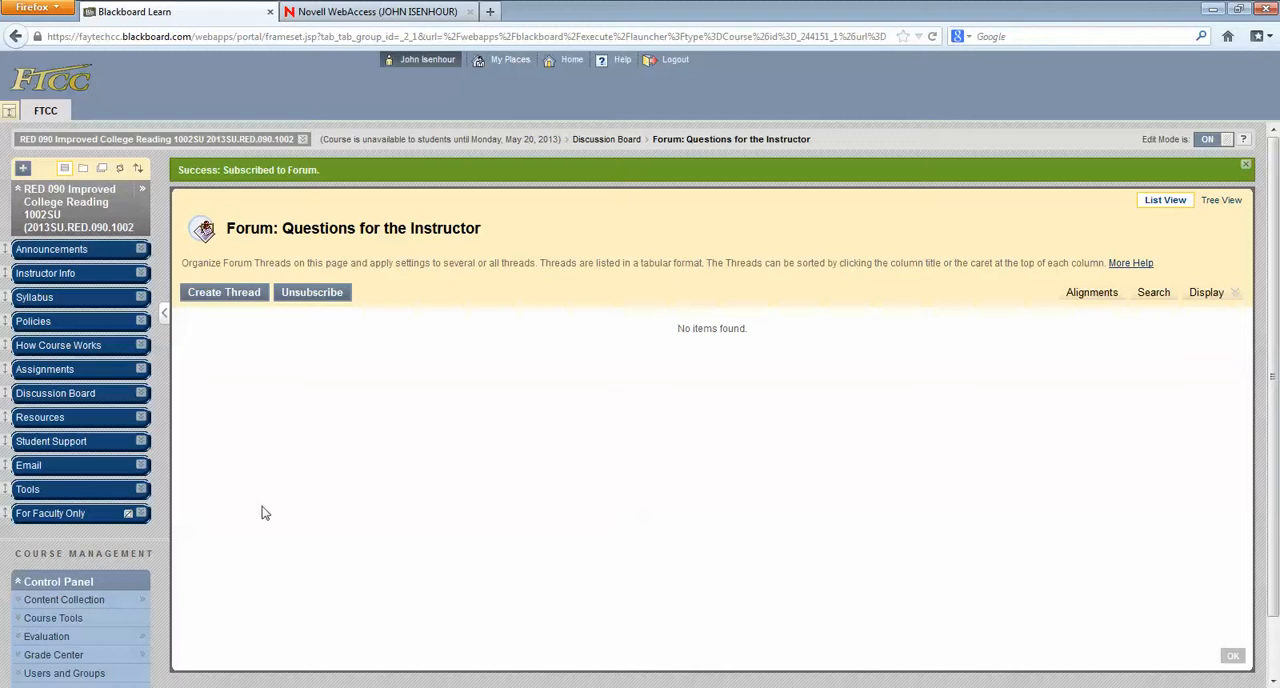
# Step: Switch to the Novell WebAccess mail message and examine the new-post notification's author, reply link and message text
pyautogui.click(121, 687)
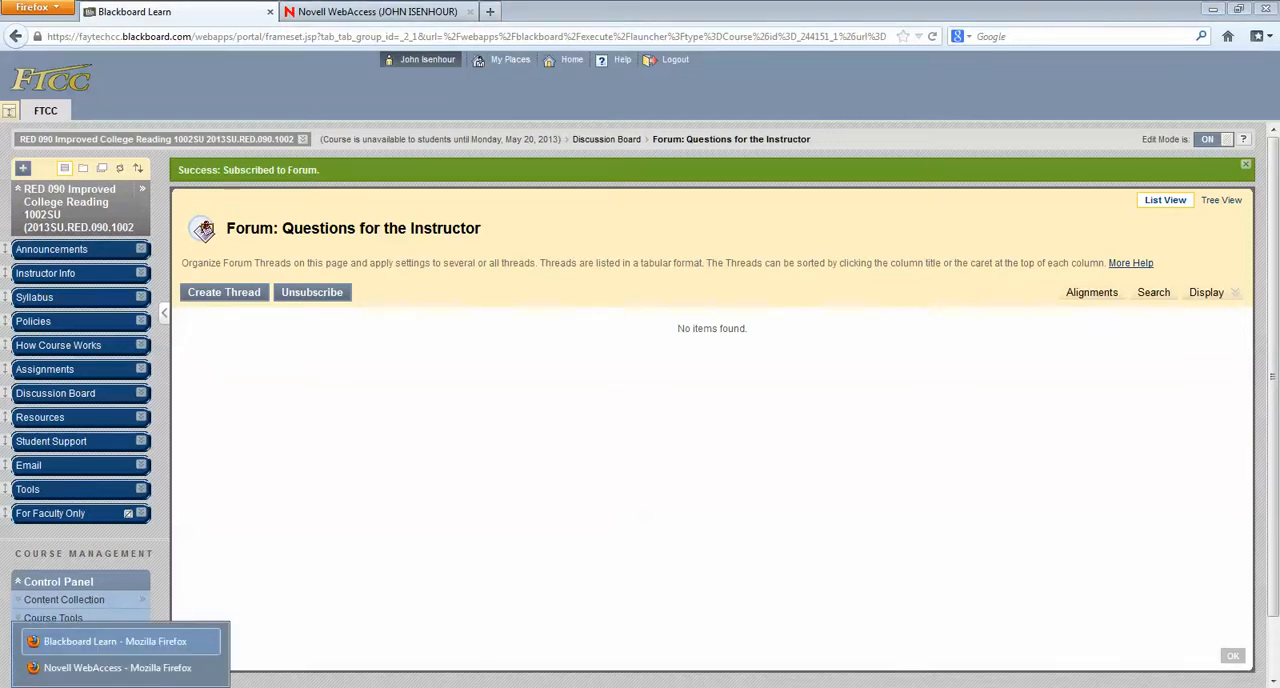
pyautogui.click(205, 667)
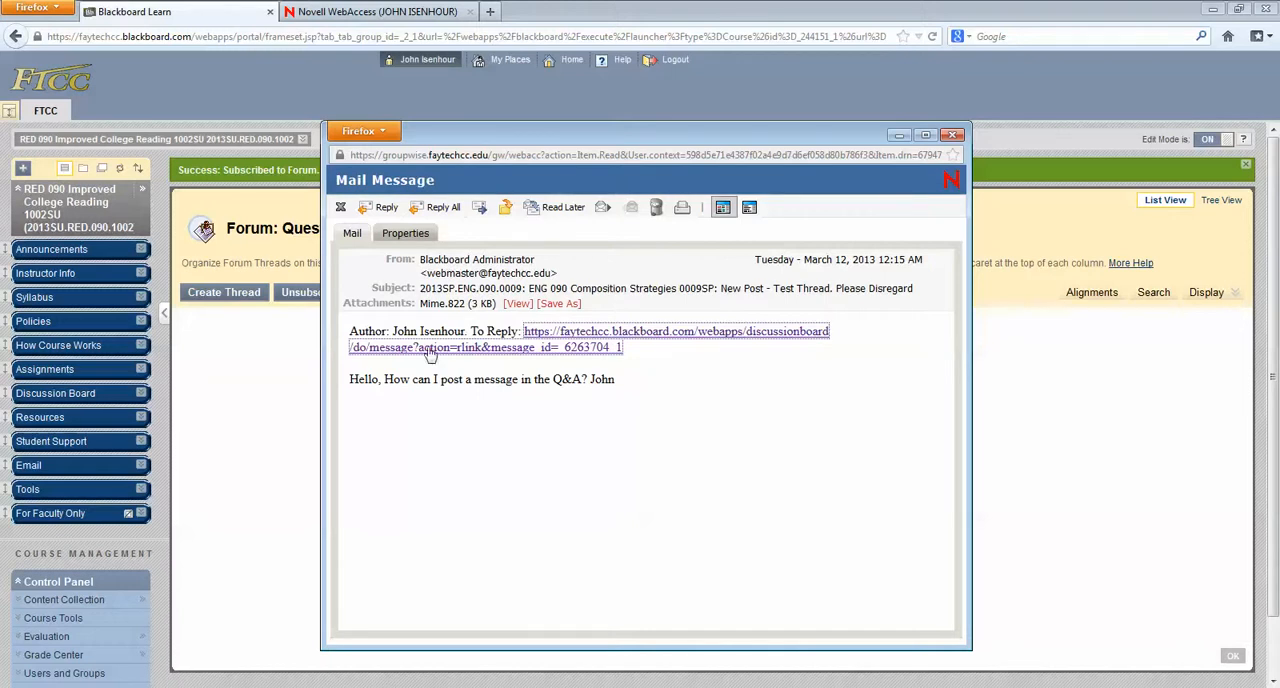
pyautogui.moveTo(392, 331); pyautogui.dragTo(468, 332)
pyautogui.click(630, 428)
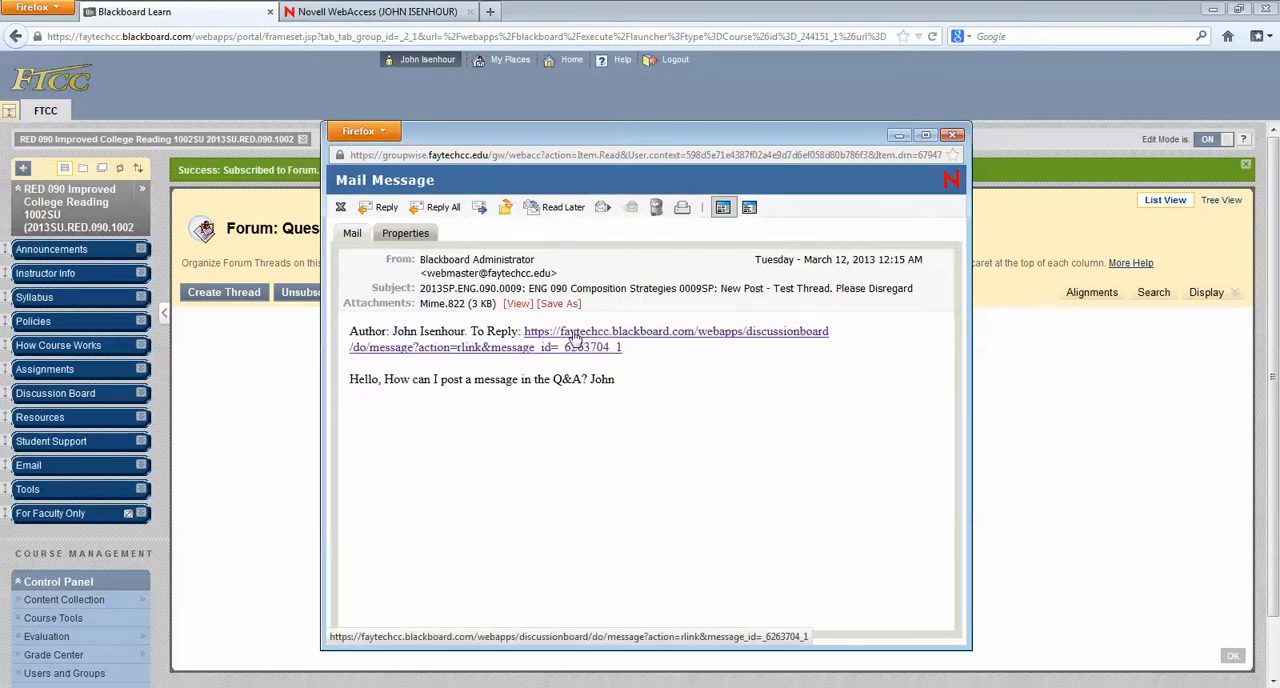
pyautogui.moveTo(618, 384); pyautogui.dragTo(338, 389)
pyautogui.click(651, 416)
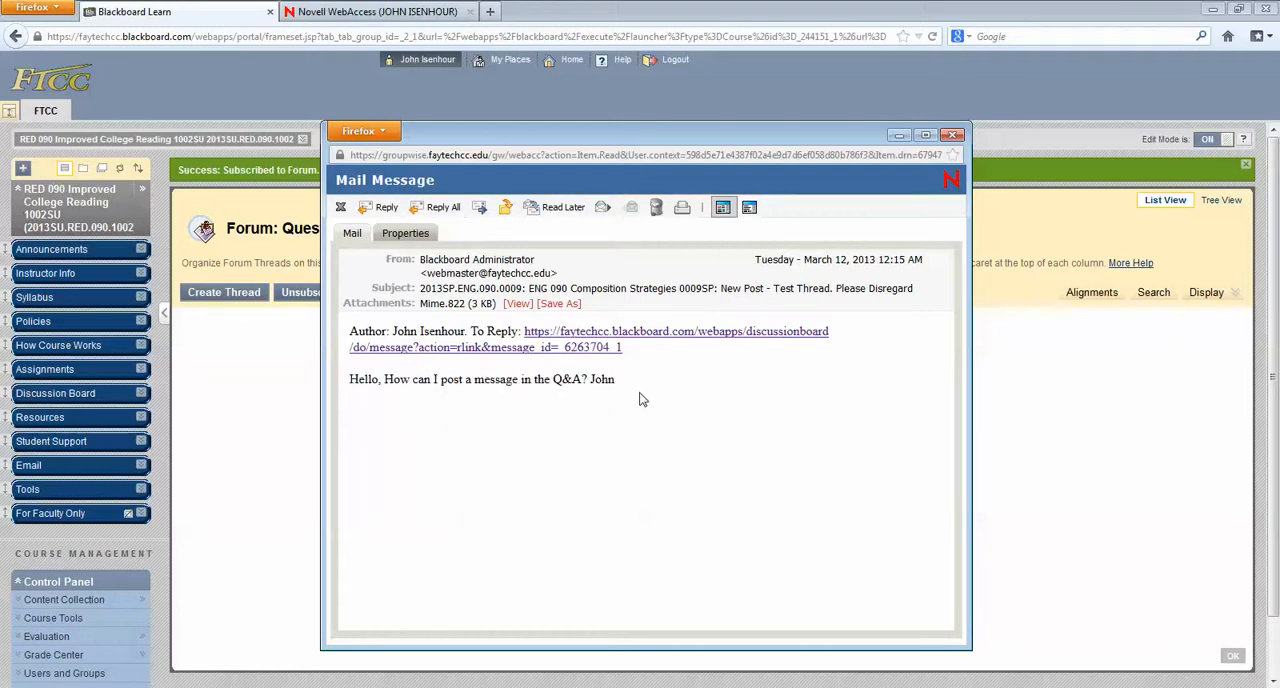
# Step: Open the reply page through the notification email's link and copy the original question into the reply message
pyautogui.click(593, 348)
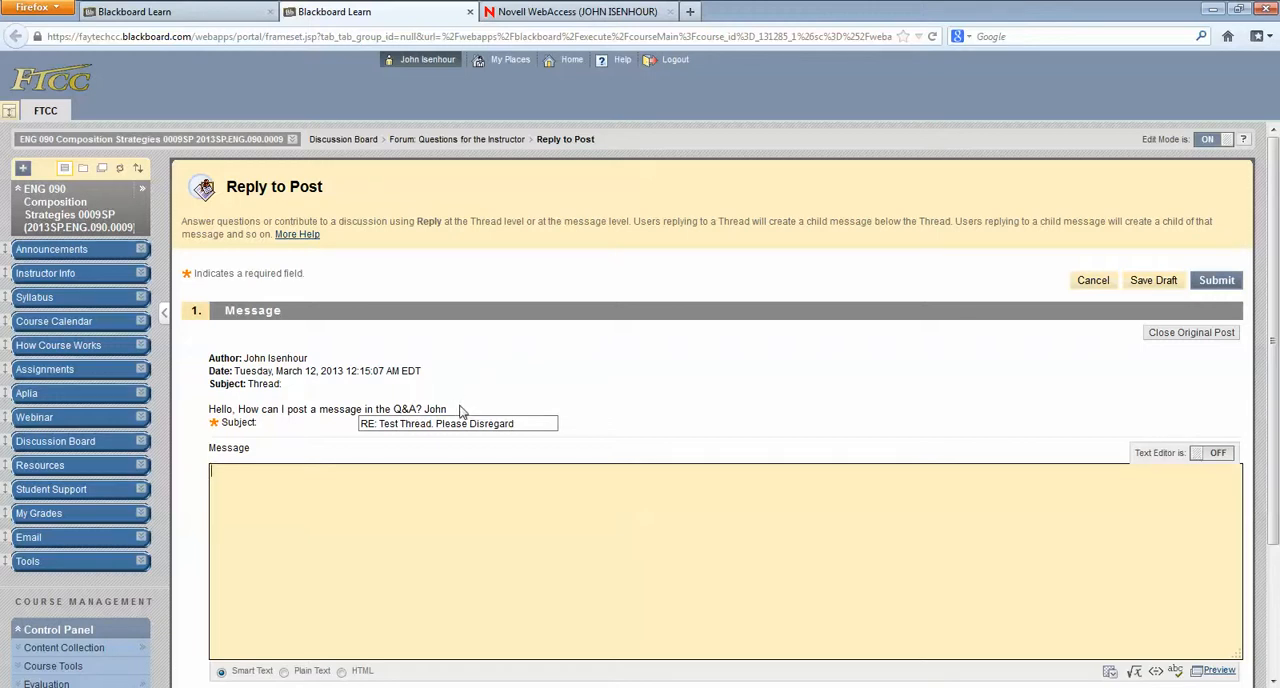
pyautogui.moveTo(461, 410); pyautogui.dragTo(208, 410)
pyautogui.rightClick(211, 406)
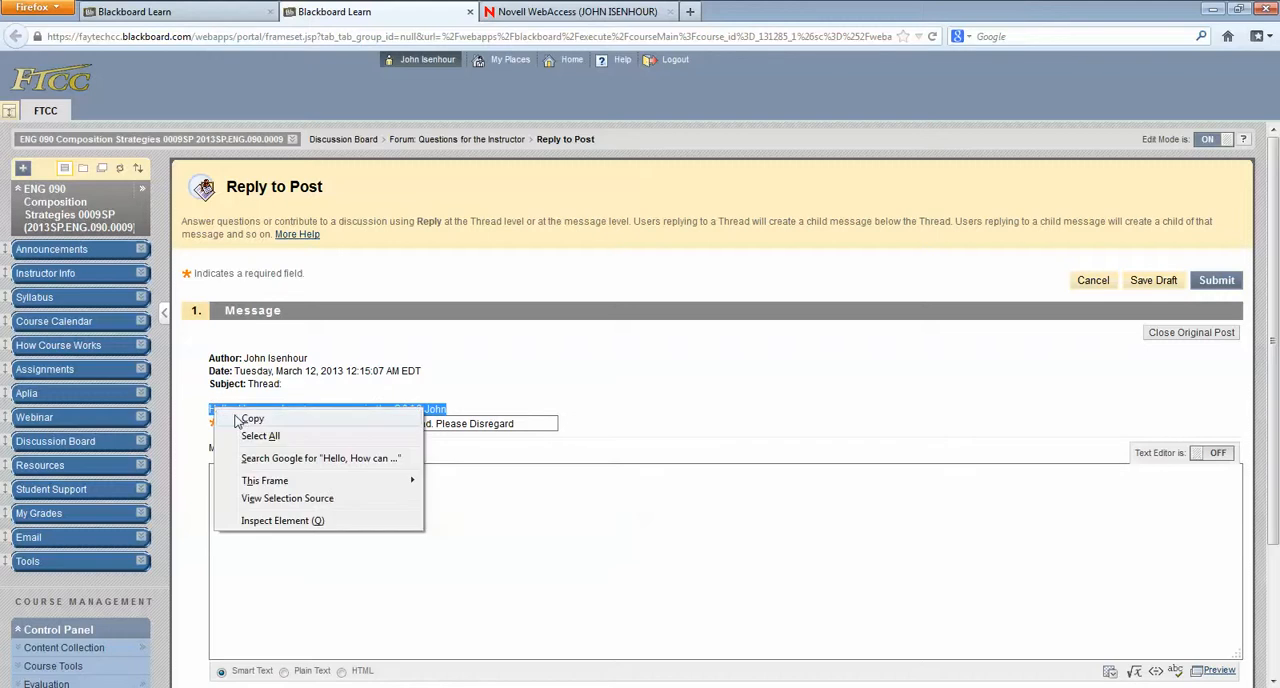
pyautogui.click(244, 420)
pyautogui.click(257, 503)
pyautogui.rightClick(257, 503)
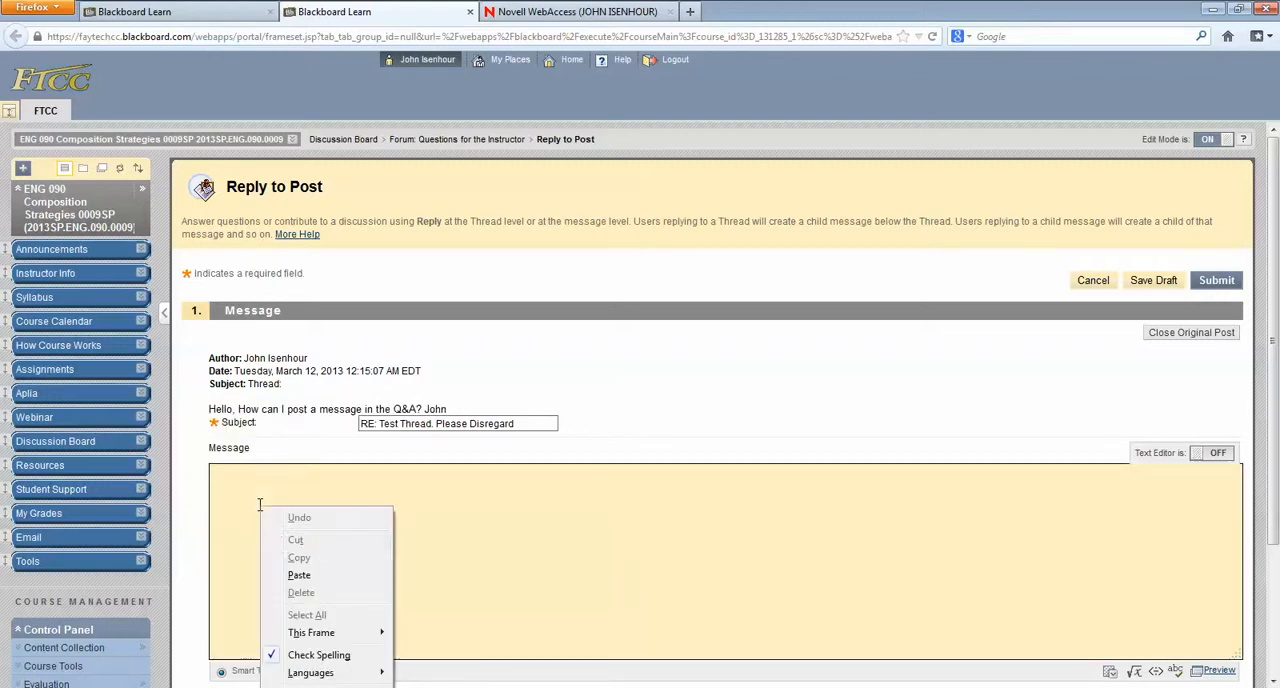
pyautogui.click(300, 576)
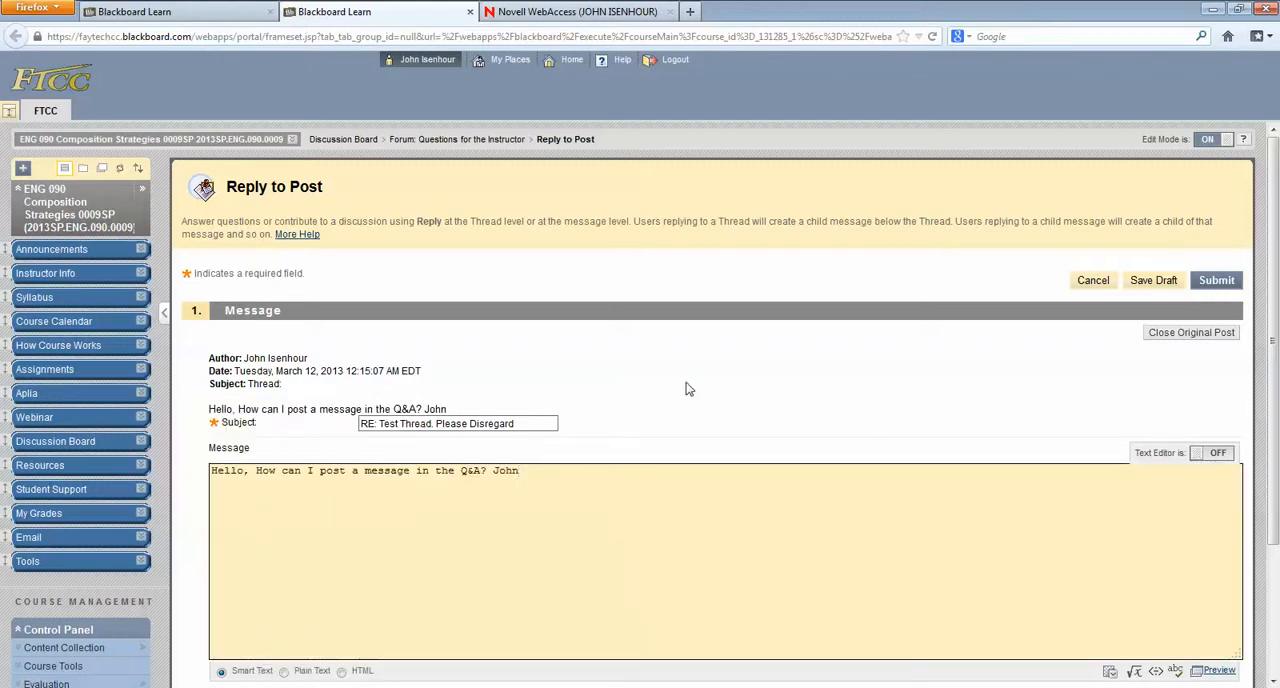
# Step: Below the copied question, write a greeting and the signed answer 'Just click "Create Thread."', and submit the reply
pyautogui.press('Return')
pyautogui.write('Hi John,')
pyautogui.press('Return')
pyautogui.press('Return')
pyautogui.write('Just click "Create')
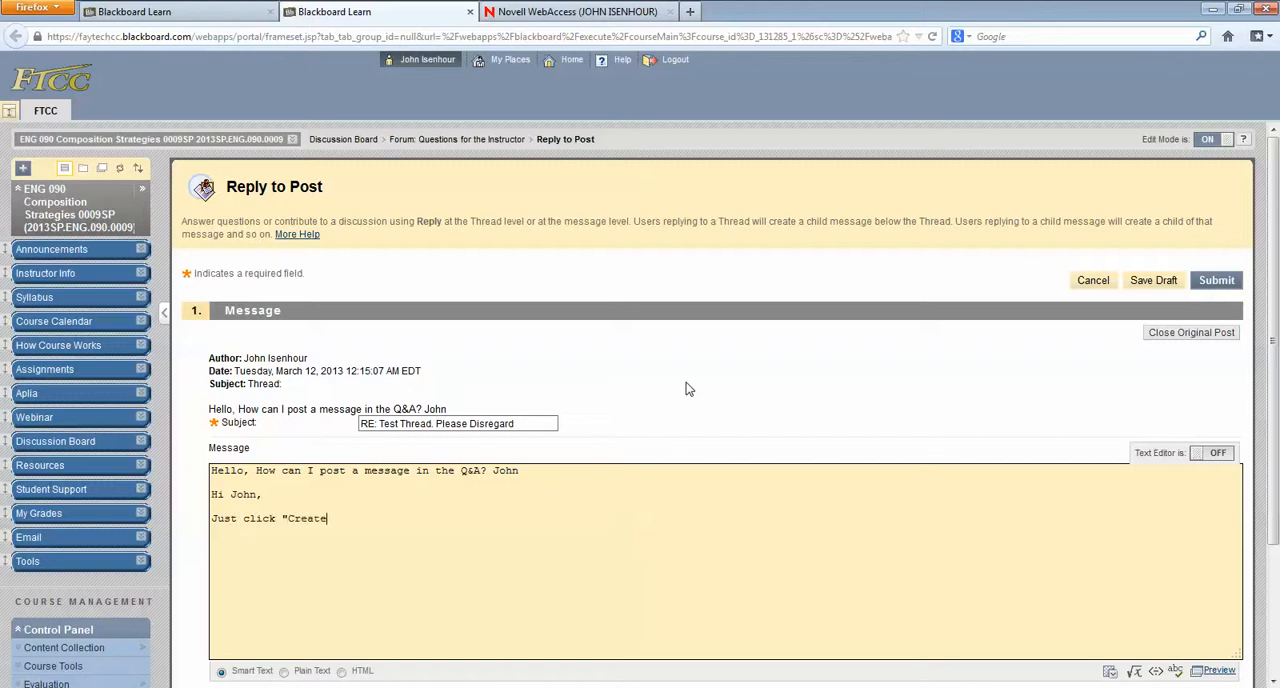
pyautogui.write(' Thread.')
pyautogui.write('"  ')
pyautogui.write('M')
pyautogui.write('r. I')
pyautogui.click(1217, 283)
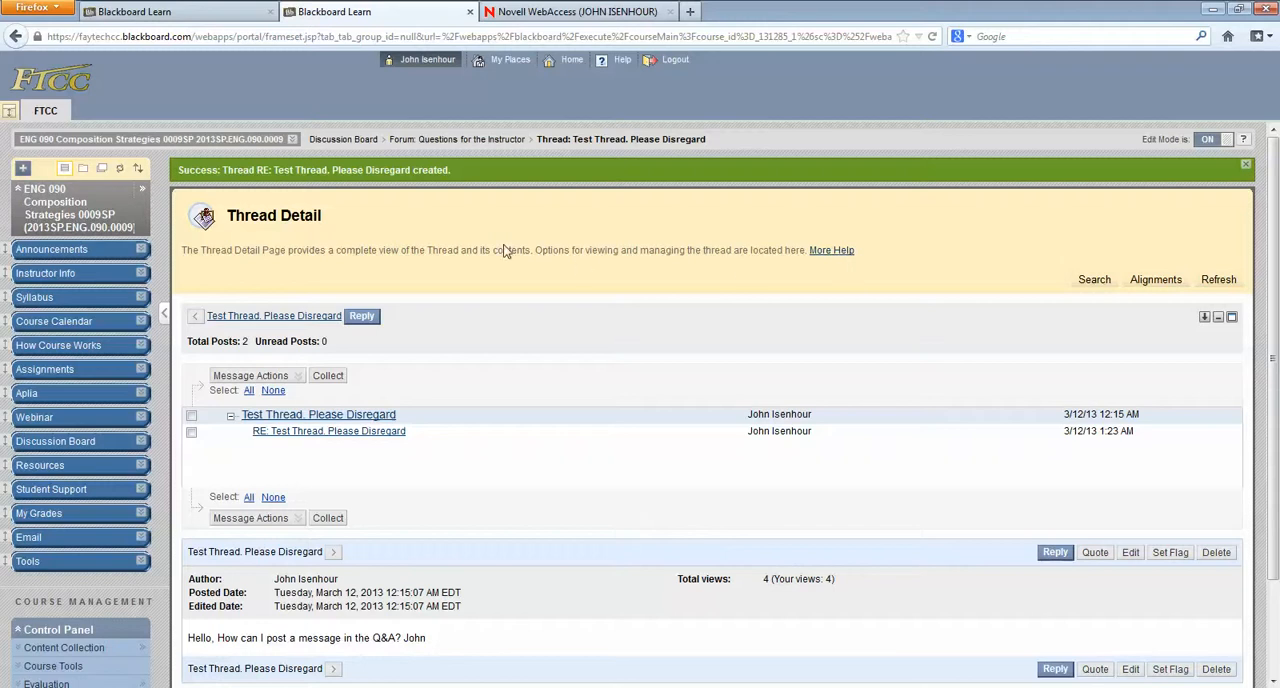
# Step: Return to the Questions for the Instructor forum and review the dates and topics of its threads
pyautogui.click(480, 140)
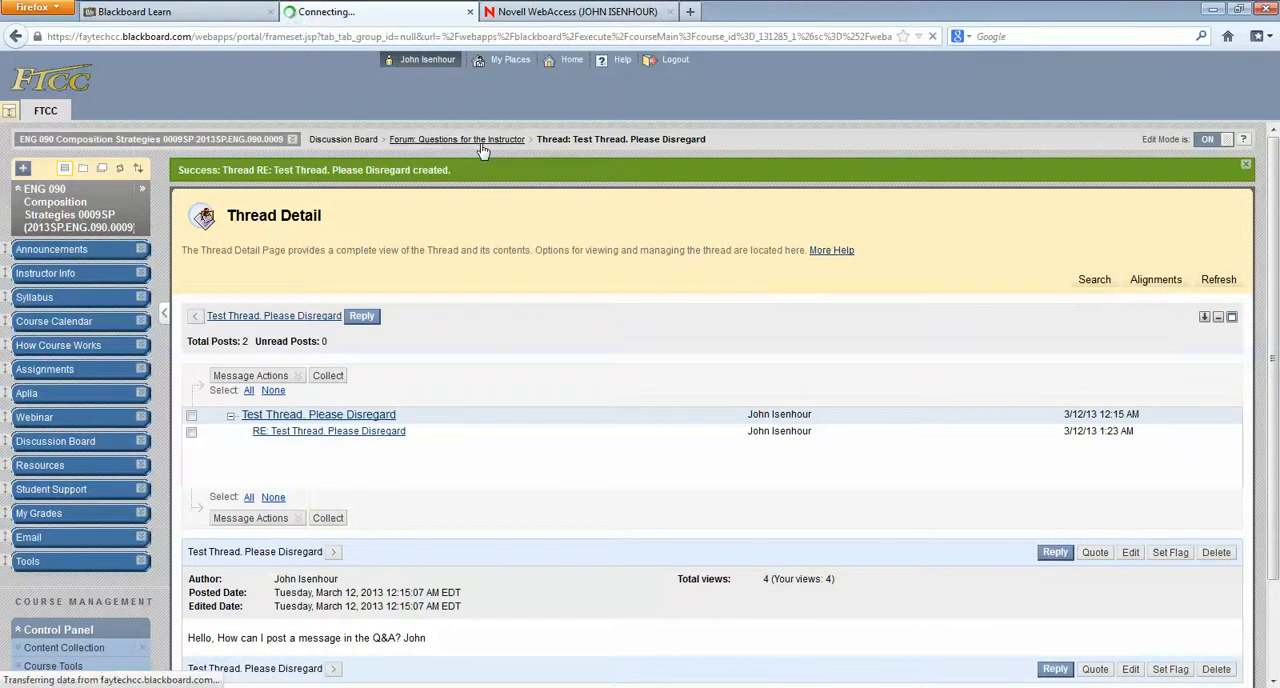
pyautogui.scroll(-2, 691, 286)
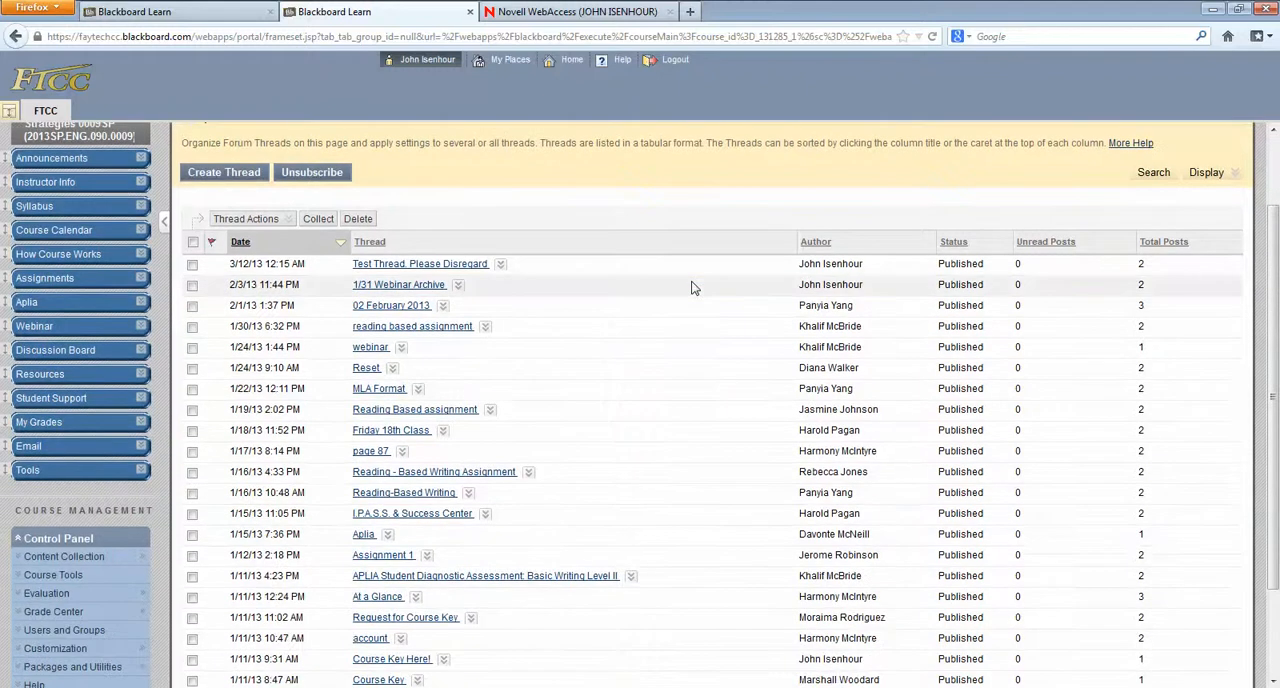
pyautogui.scroll(-3, 650, 286)
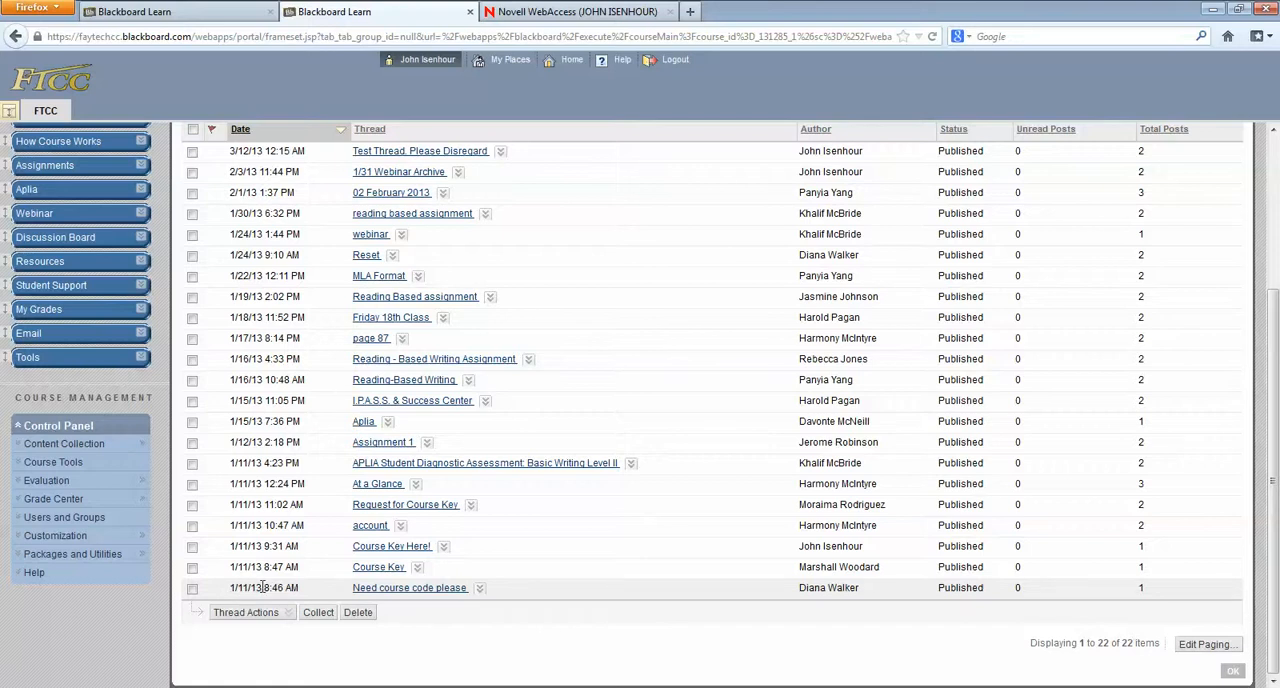
pyautogui.moveTo(262, 587); pyautogui.dragTo(262, 420)
pyautogui.scroll(2, 263, 415)
pyautogui.click(263, 416)
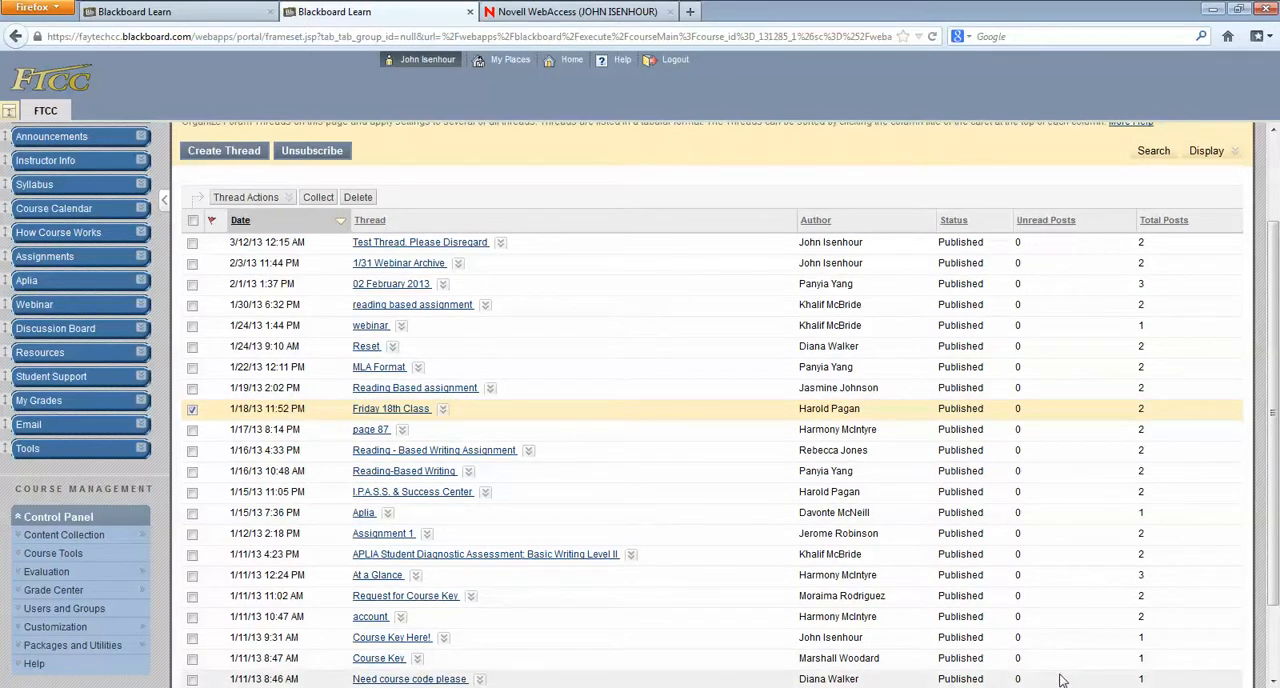
pyautogui.click(1121, 687)
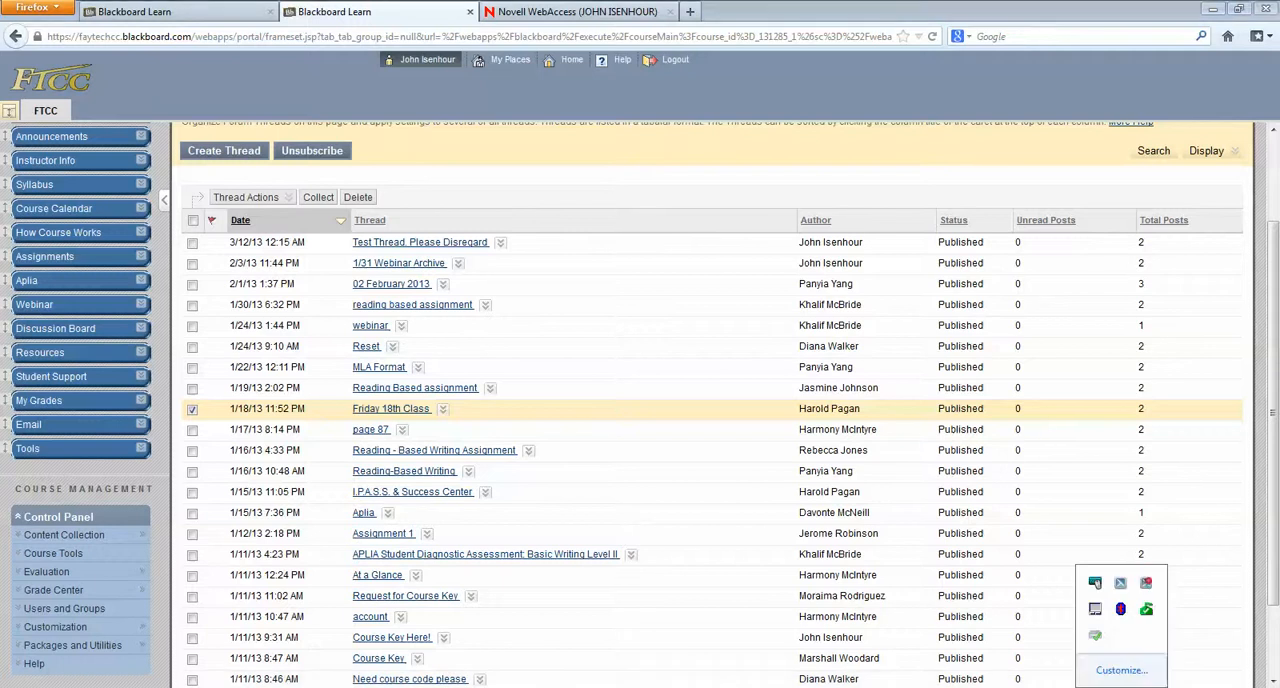